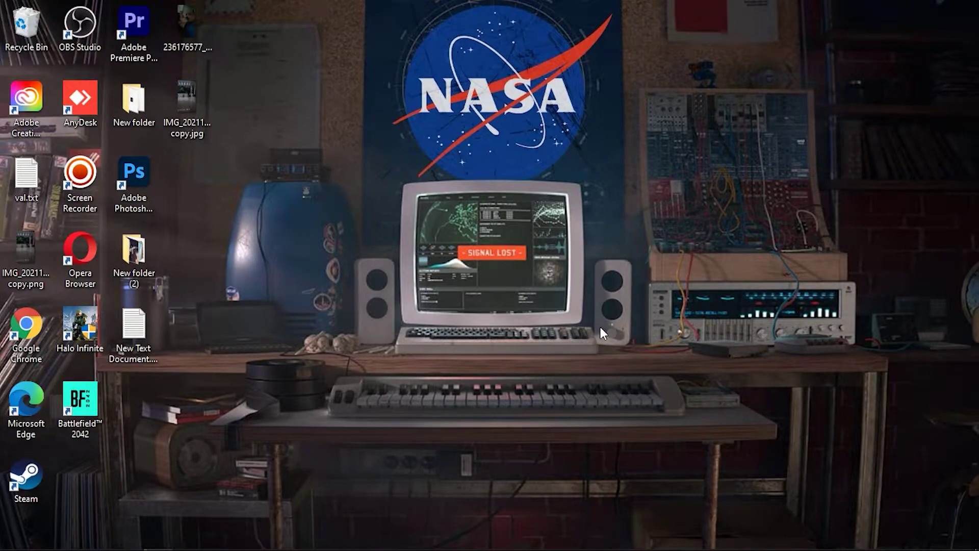
Launch Age of Empires IV from Start and move aside its 'not launched from the Windows Store' error.
mouse_move(275, 549)
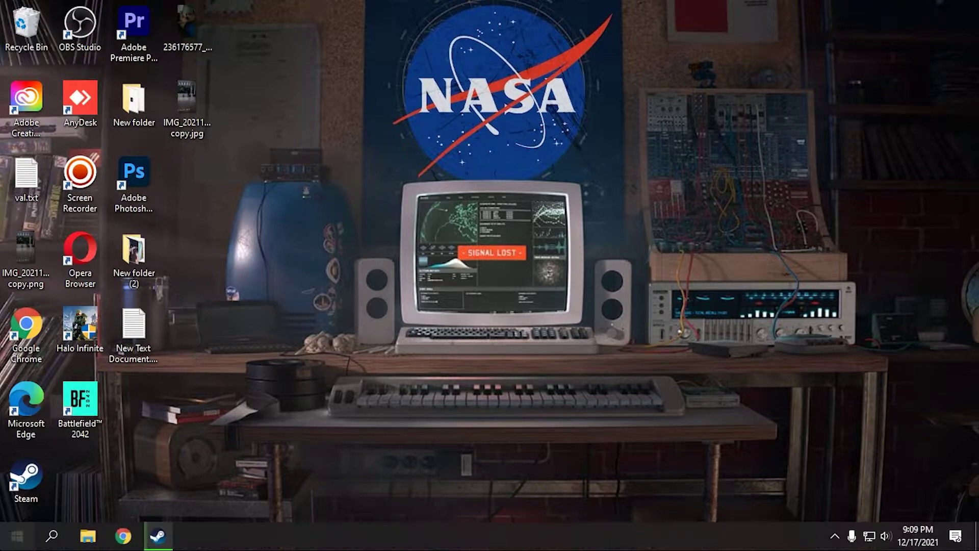
click(17, 535)
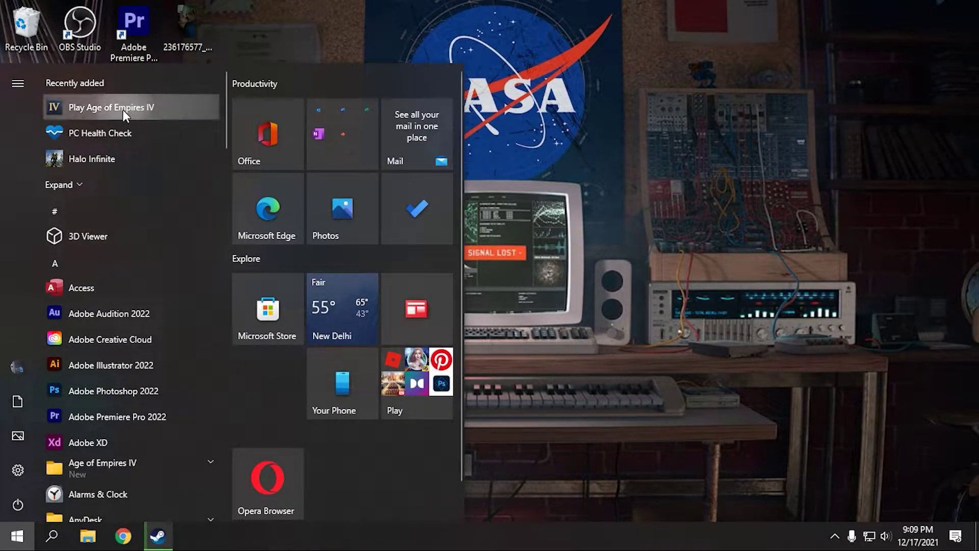
click(124, 109)
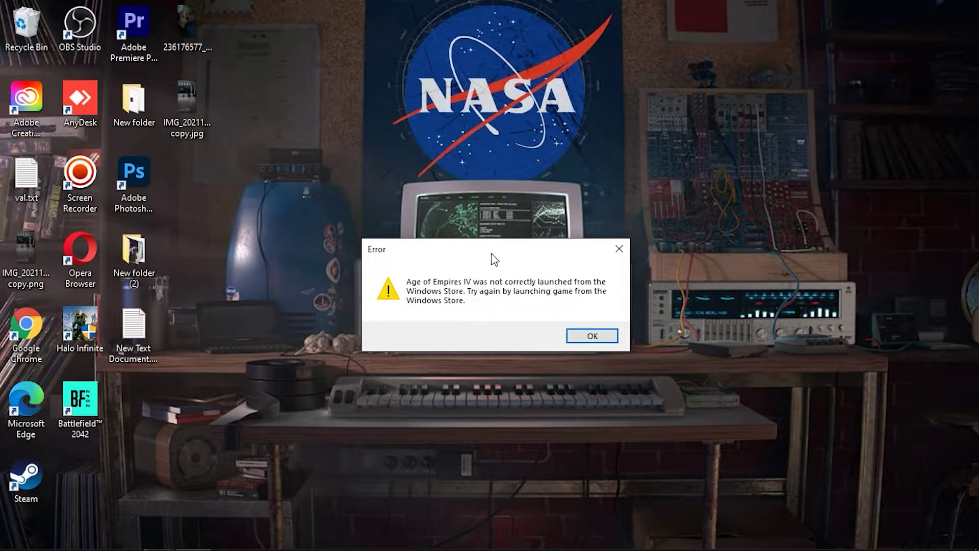
drag(493, 259, 477, 217)
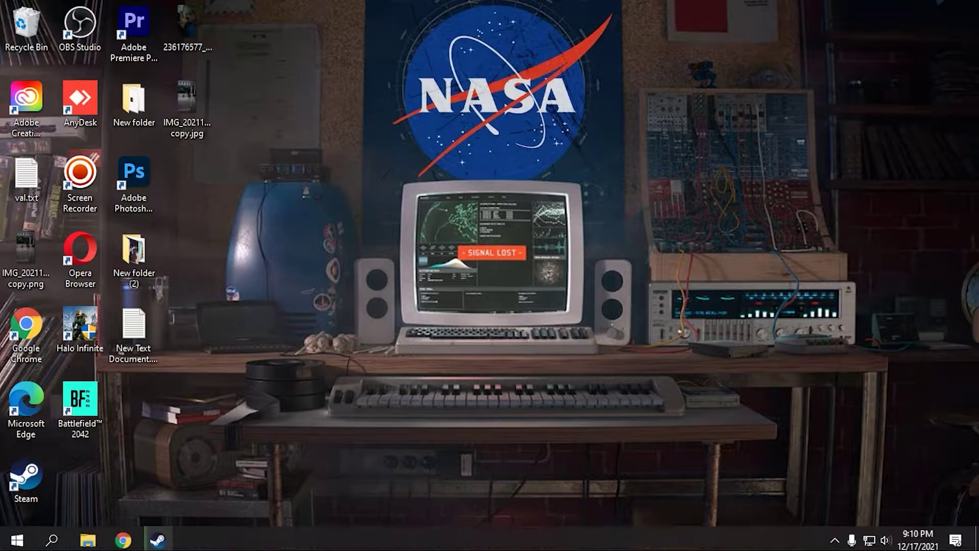
Pause the Battlefield 2042 download (1.08 GB of 44.9 GB) on its Steam library page.
click(158, 535)
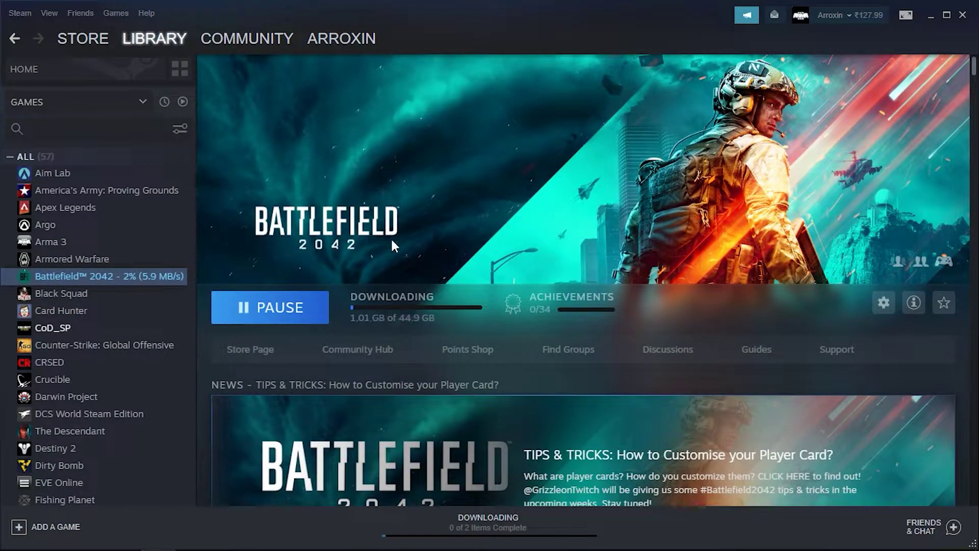
scroll(367, 350, down, 4)
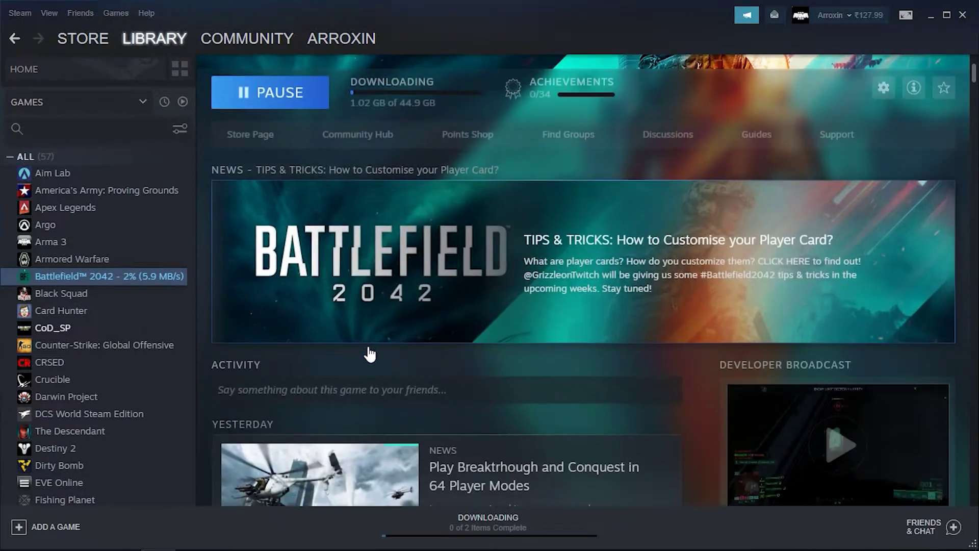
scroll(377, 386, up, 4)
scroll(376, 385, down, 12)
scroll(332, 354, up, 10)
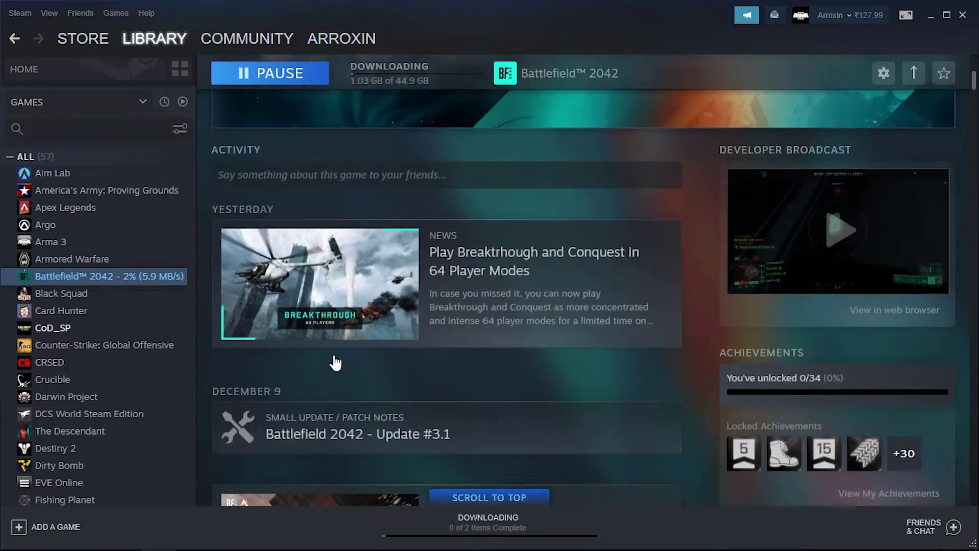
scroll(510, 194, up, 3)
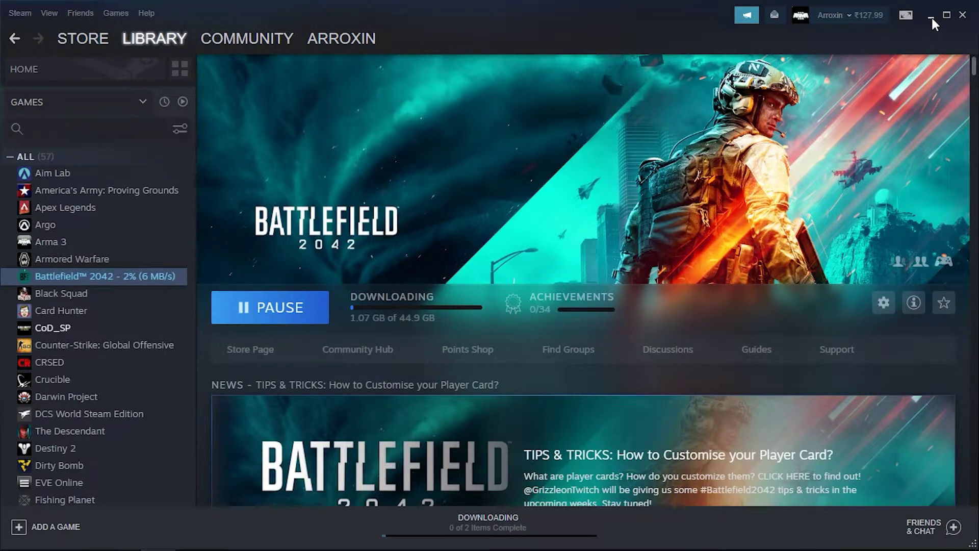
click(281, 315)
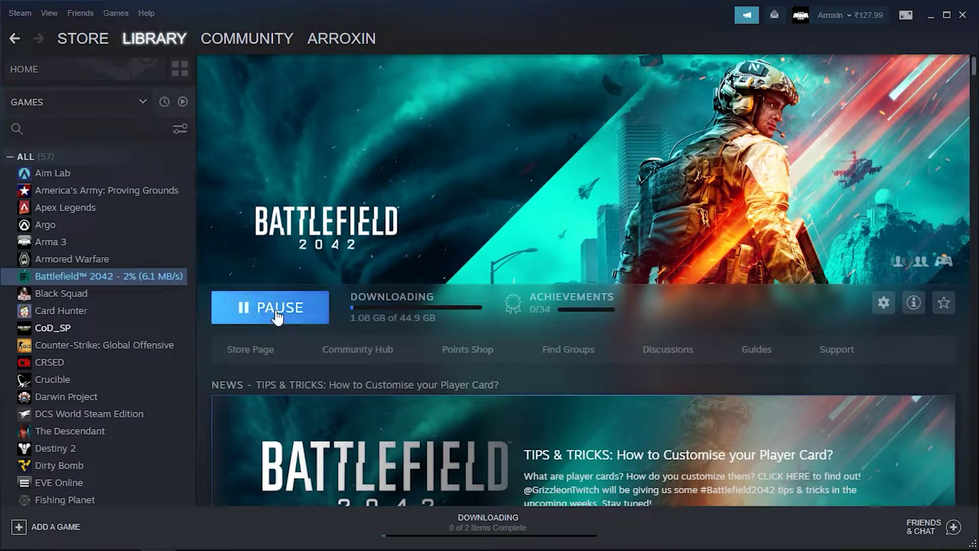
Open New Text Document.txt in Notepad and select each of its three Microsoft Store links in turn.
click(928, 15)
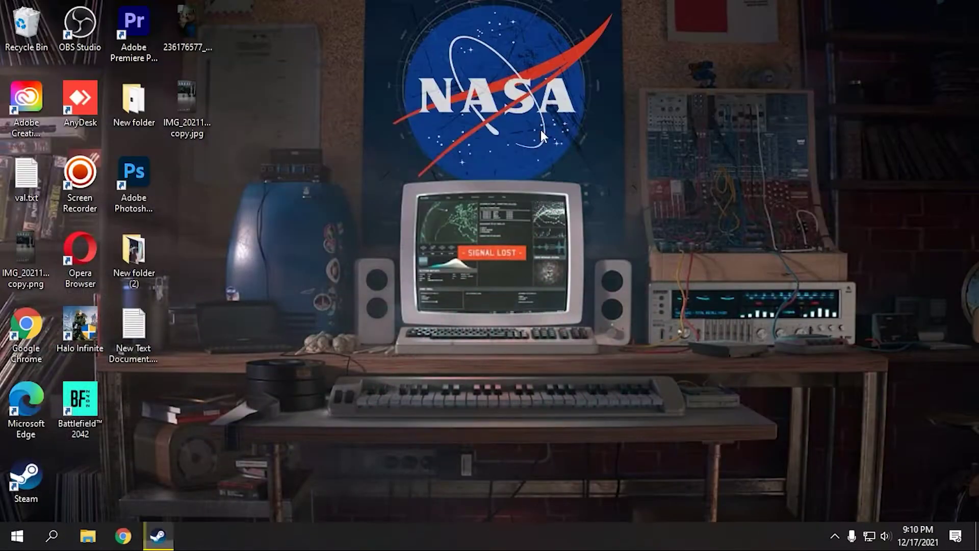
double_click(136, 350)
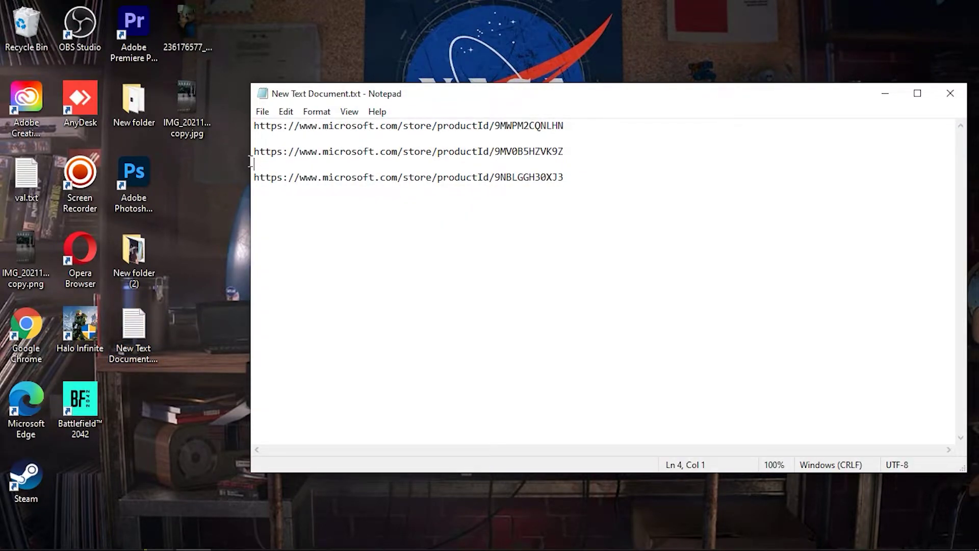
click(580, 129)
shift+click(242, 126)
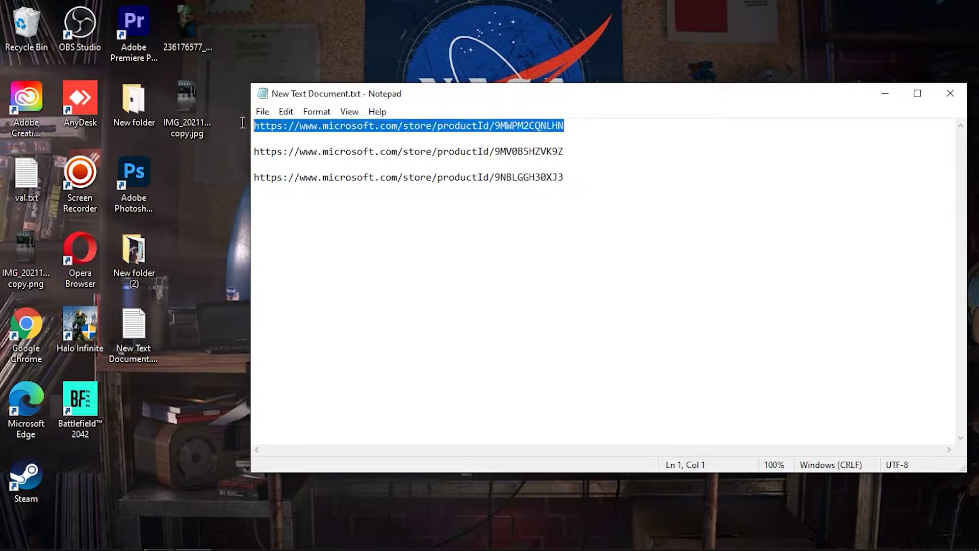
drag(574, 160, 244, 158)
drag(586, 176, 239, 178)
click(357, 178)
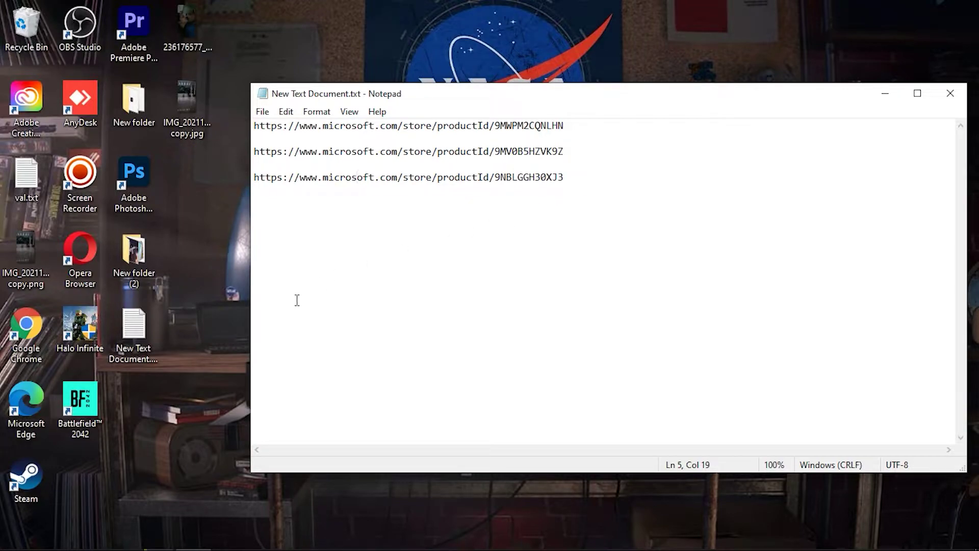
click(16, 536)
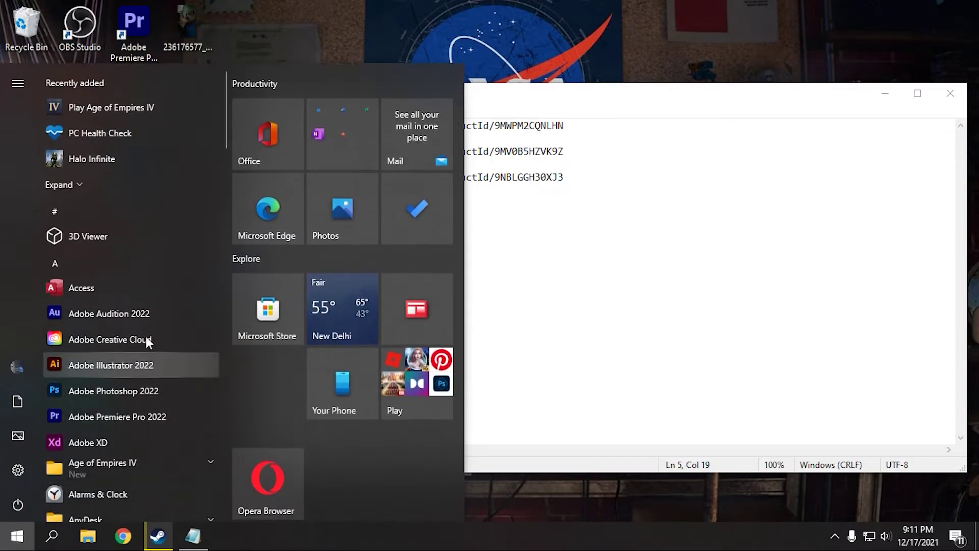
Open Microsoft Store via an 'sto' search, search for 'xbox', and install the Xbox app.
text(STO)
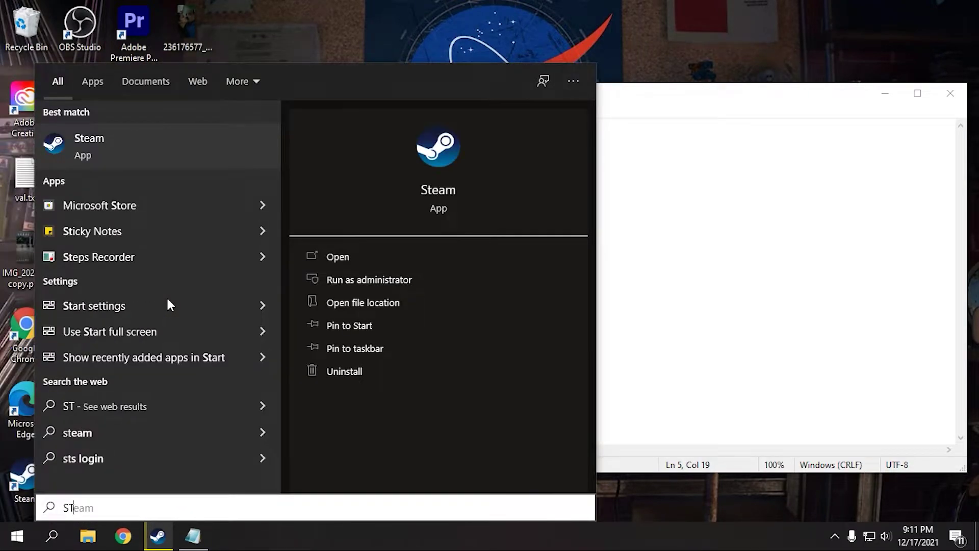
click(184, 137)
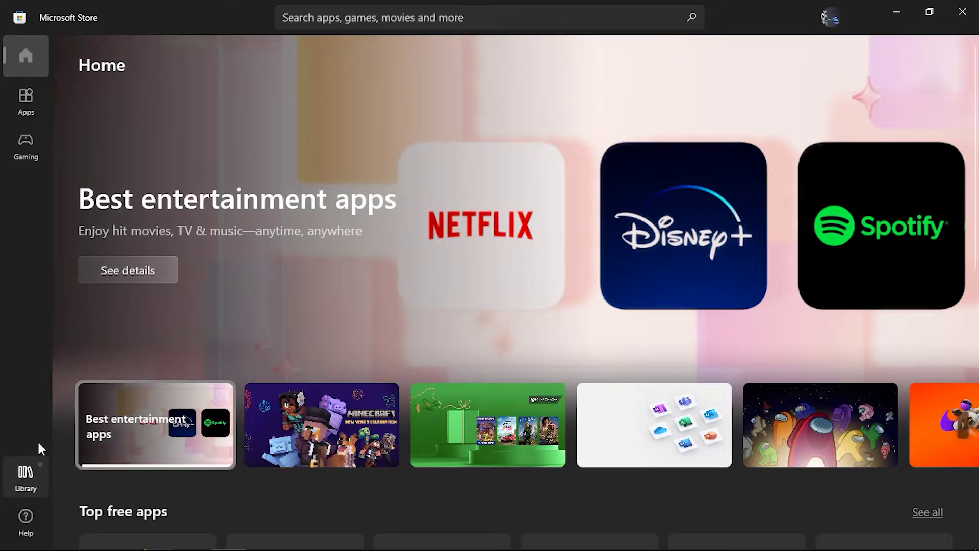
click(344, 21)
click(338, 81)
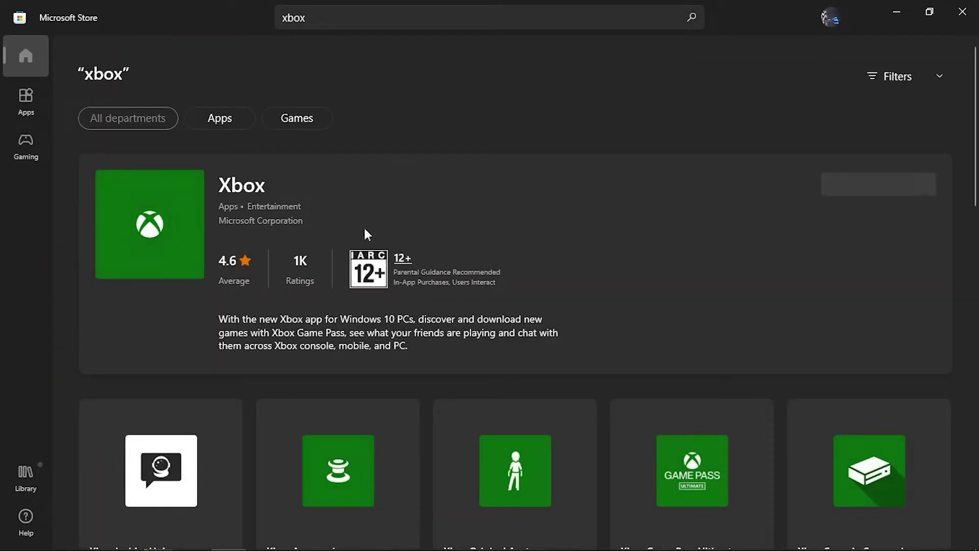
click(862, 184)
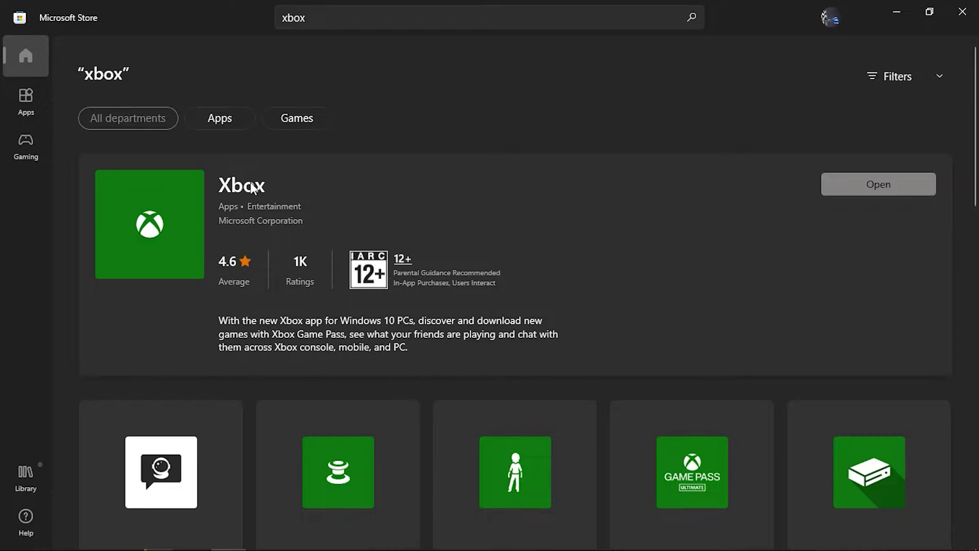
Search the Store for 'xbox accessory' and install the Xbox Accessories app.
click(356, 17)
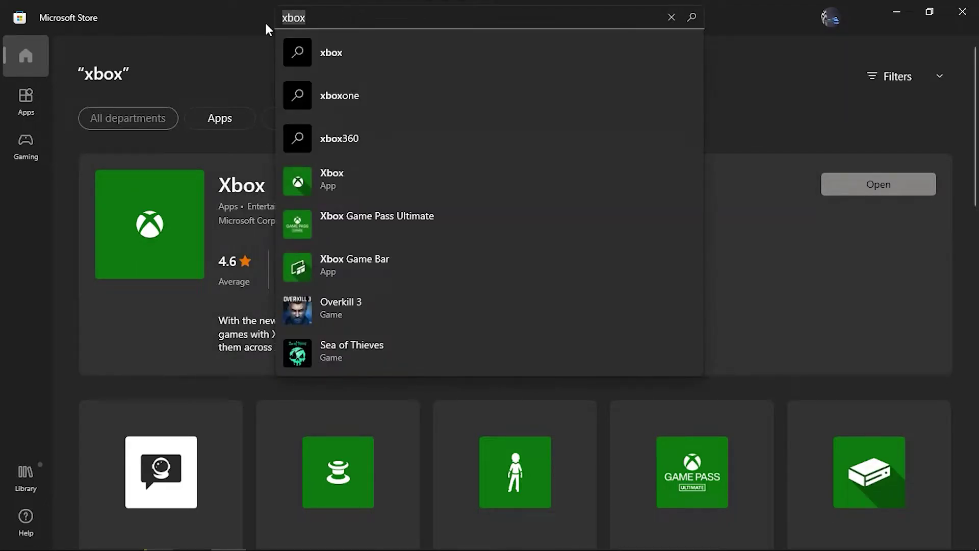
key(BackSpace)
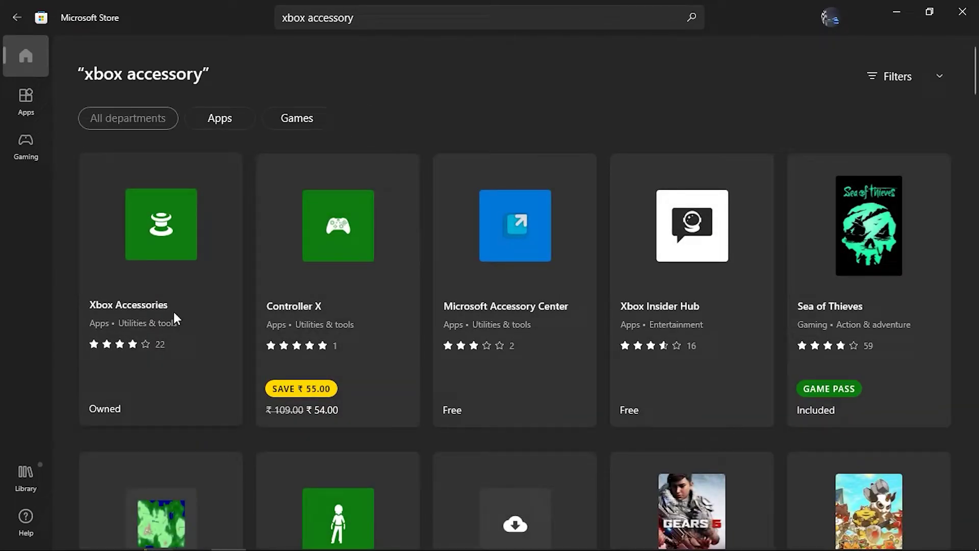
click(174, 312)
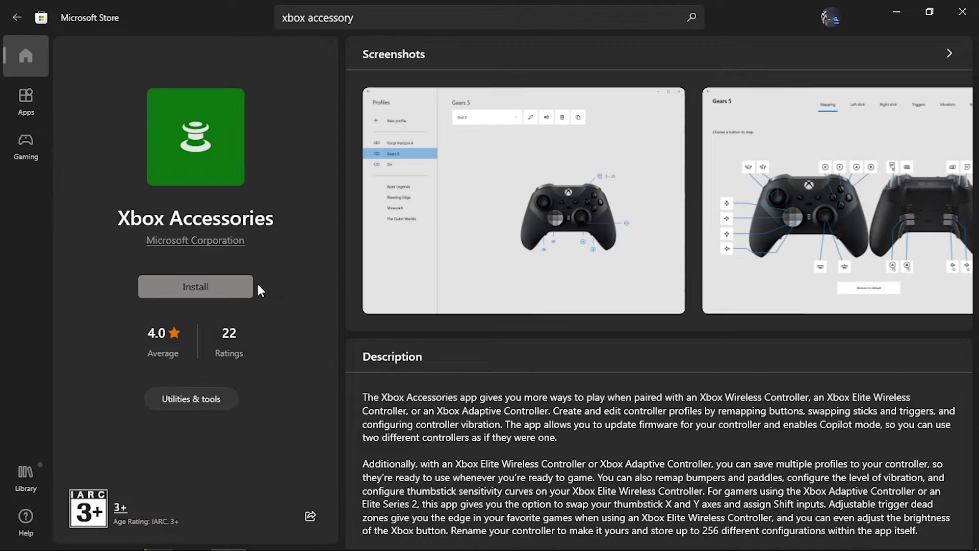
click(206, 289)
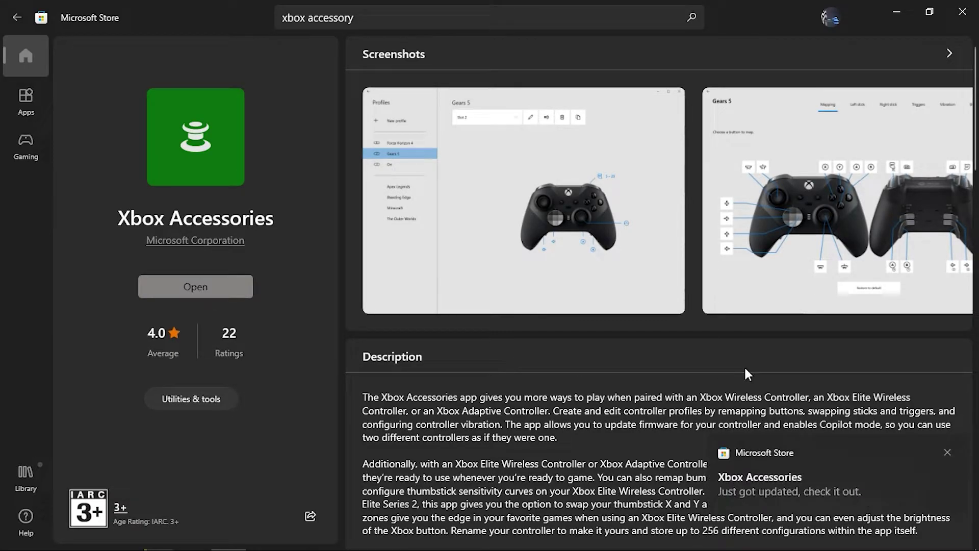
Dismiss the Xbox Accessories notification and minimize Microsoft Store and Notepad.
click(949, 452)
click(897, 10)
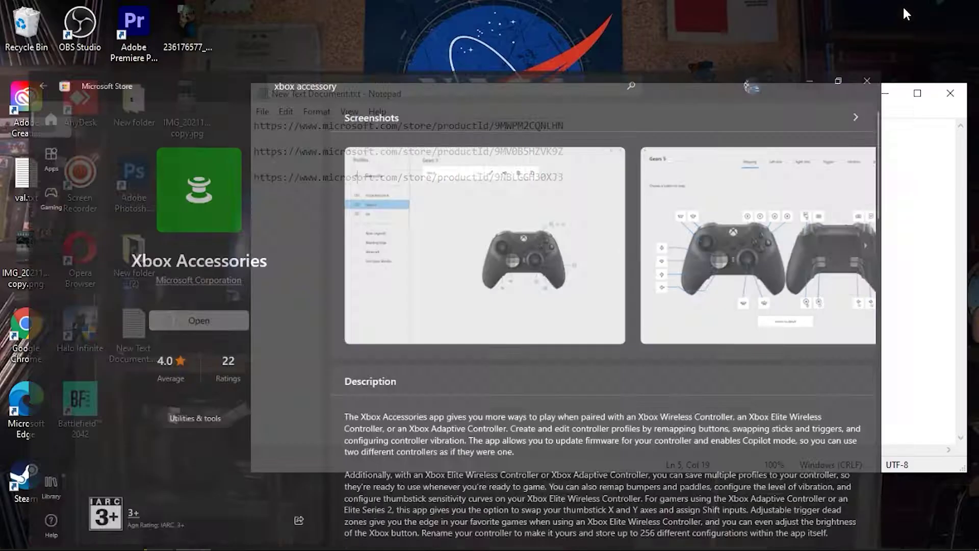
click(887, 95)
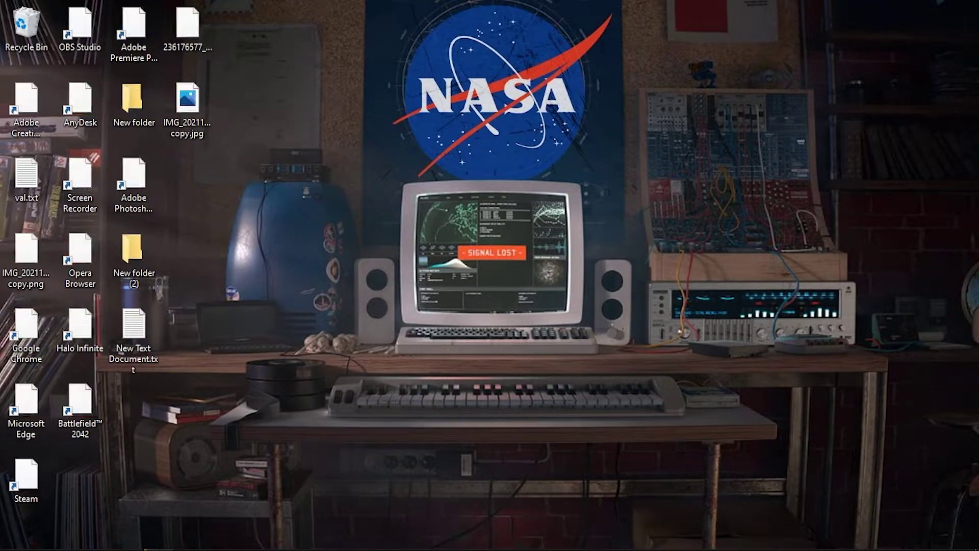
Relaunch Age of Empires IV from Start and dismiss the repeated Windows Store launch error.
click(16, 537)
click(110, 170)
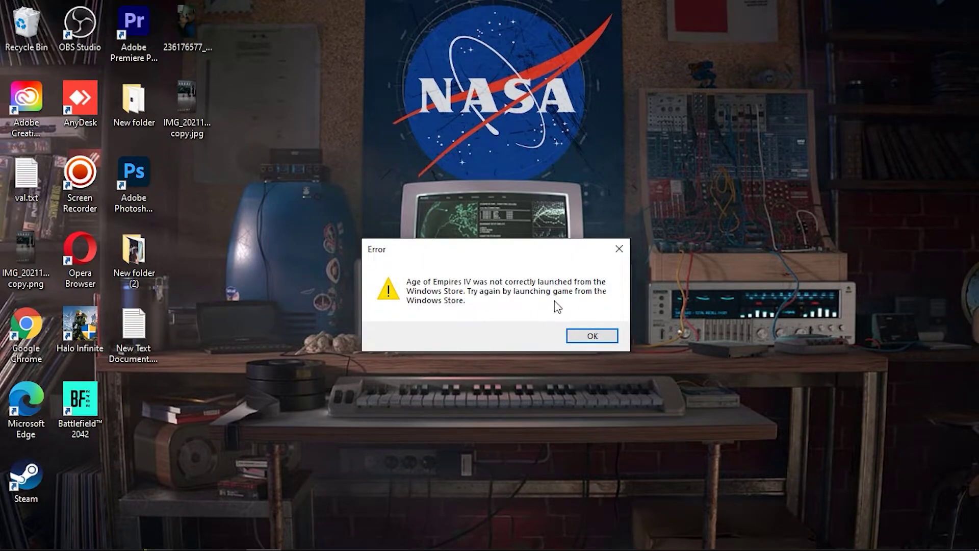
click(595, 340)
click(593, 336)
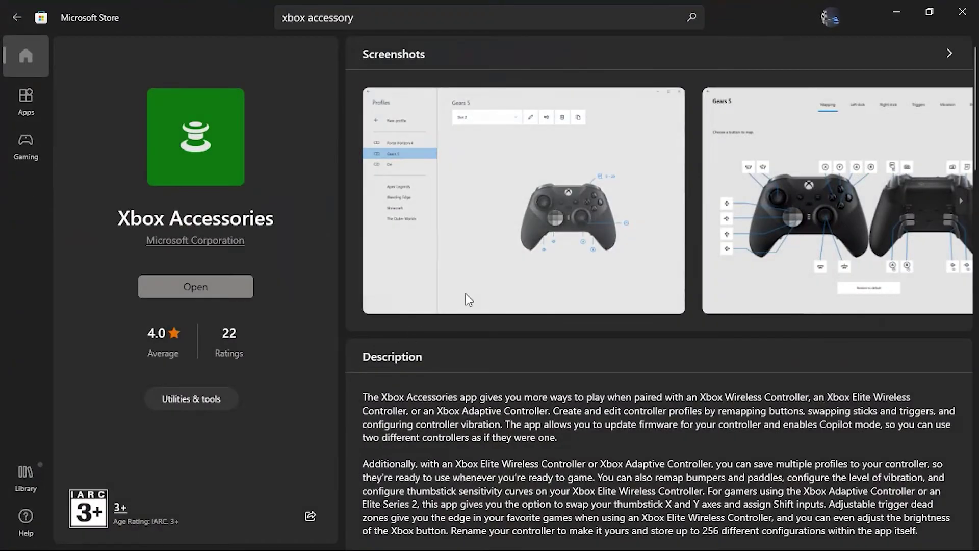
Search the Store for game services, then select the third Store link in Notepad.
click(376, 16)
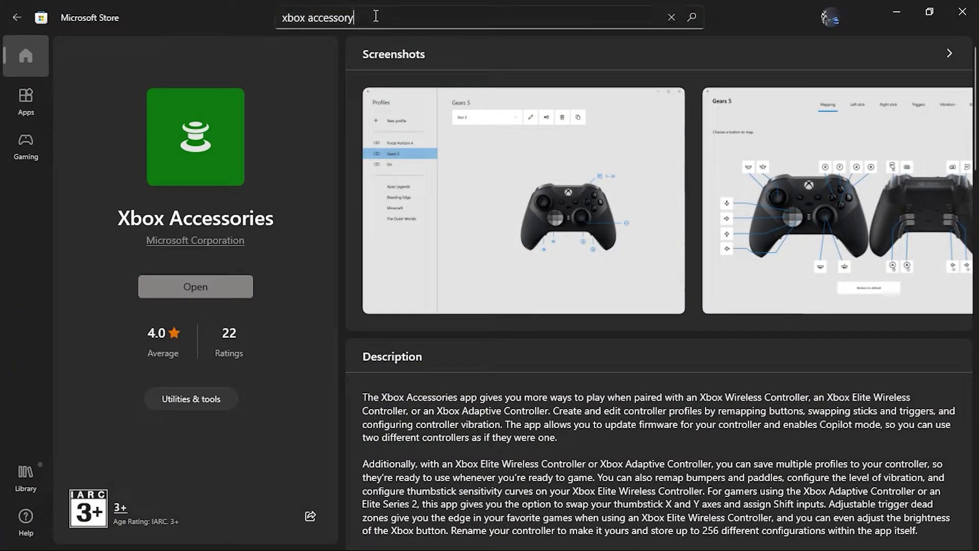
click(672, 17)
click(374, 137)
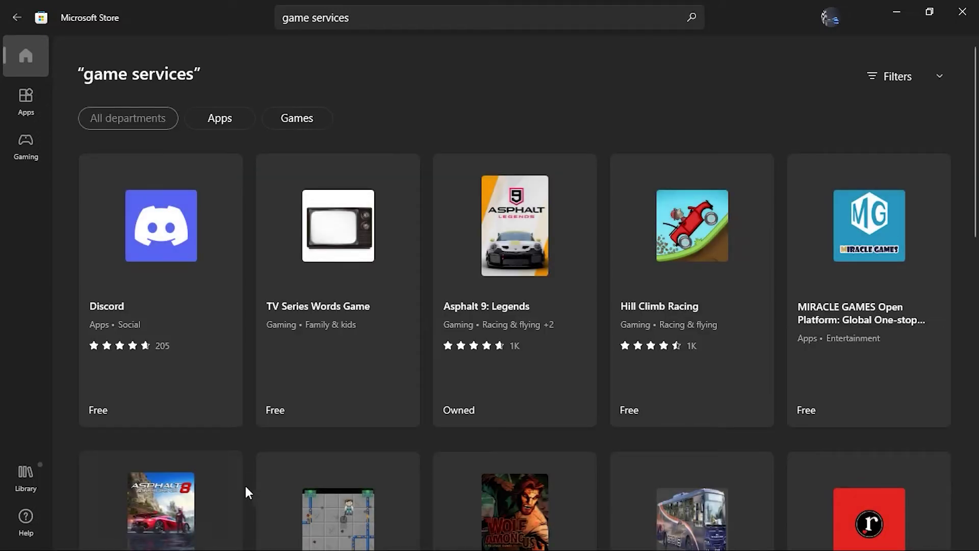
key(alt+Tab)
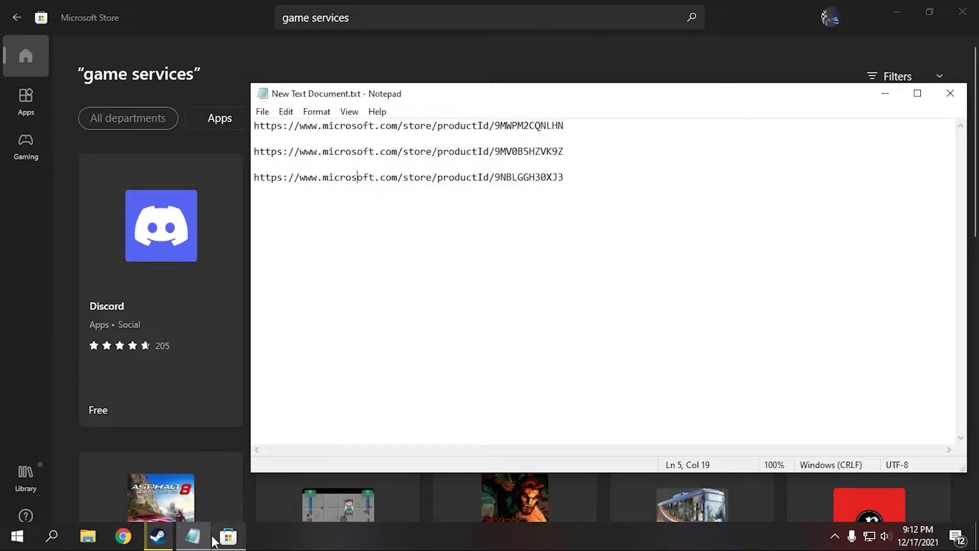
drag(564, 177, 254, 177)
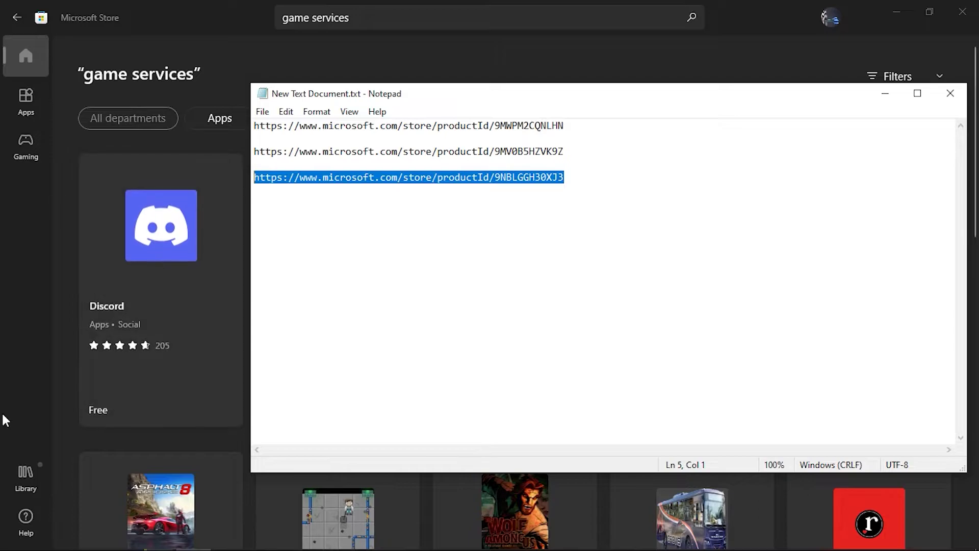
Open Gaming Services from the Store library, then minimize the Store and Notepad.
click(28, 463)
scroll(322, 301, down, 3)
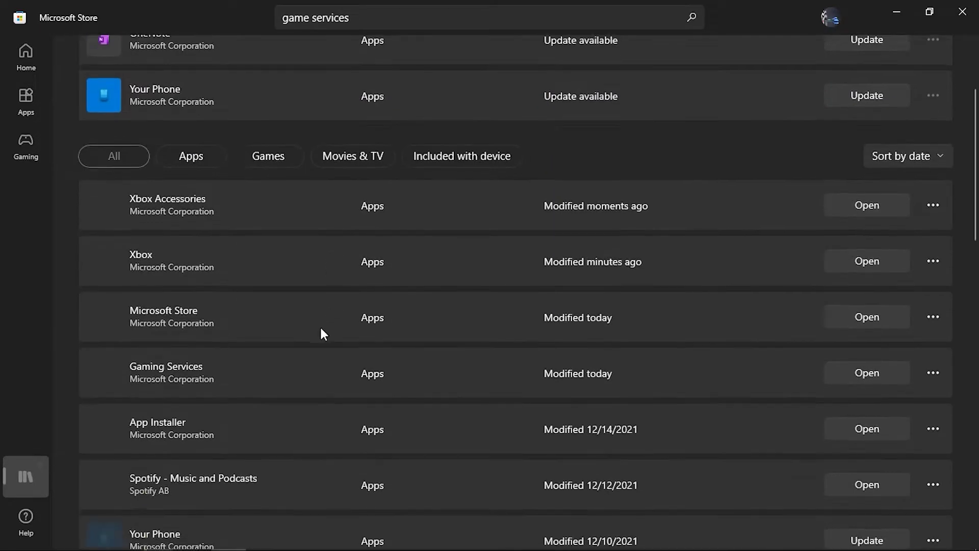
click(212, 325)
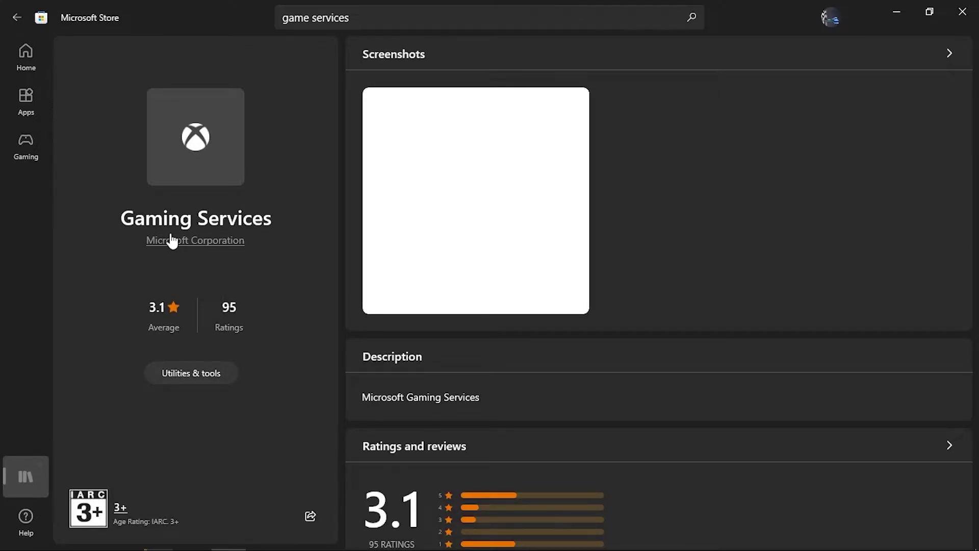
click(894, 12)
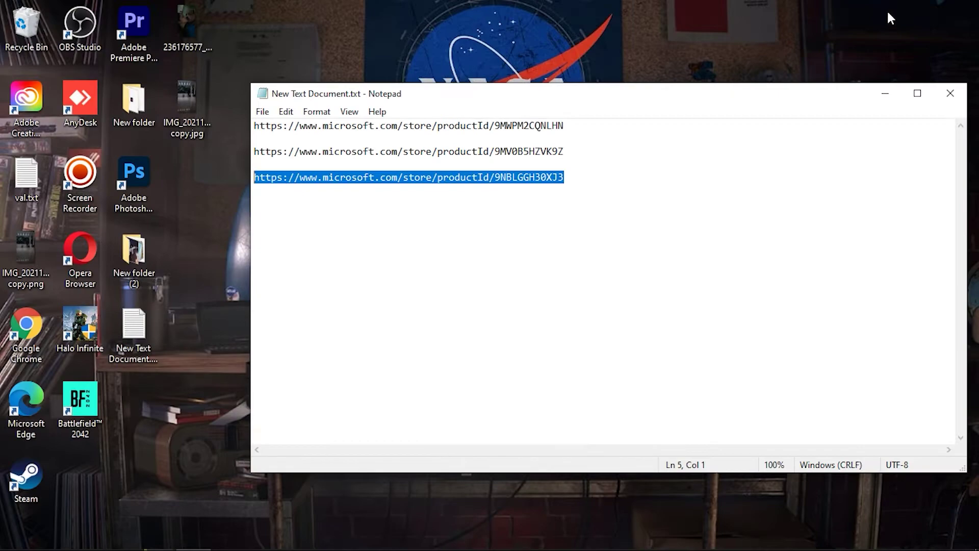
click(889, 94)
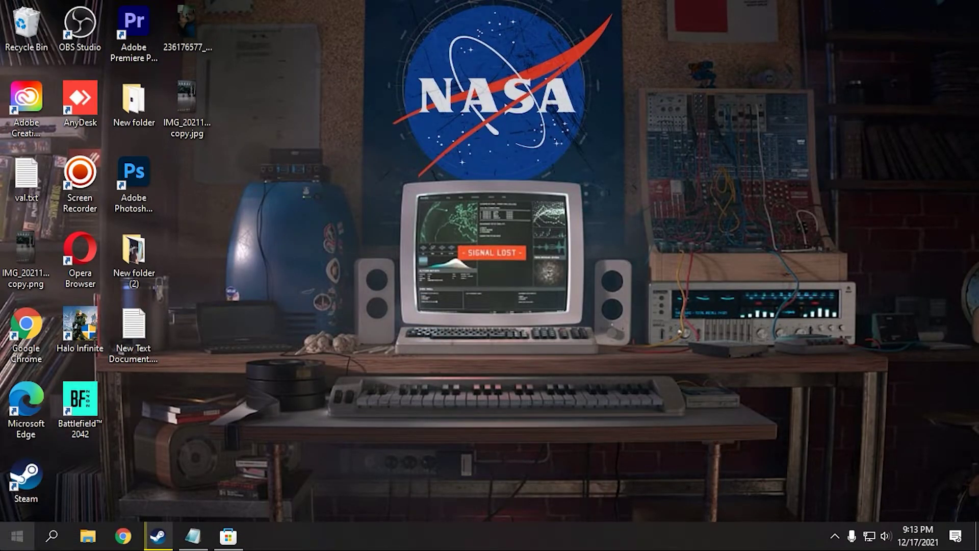
Find the developer settings via 'DEVE', switch Developer Mode On, confirm Yes, and minimize Settings.
click(17, 535)
text(DEVE)
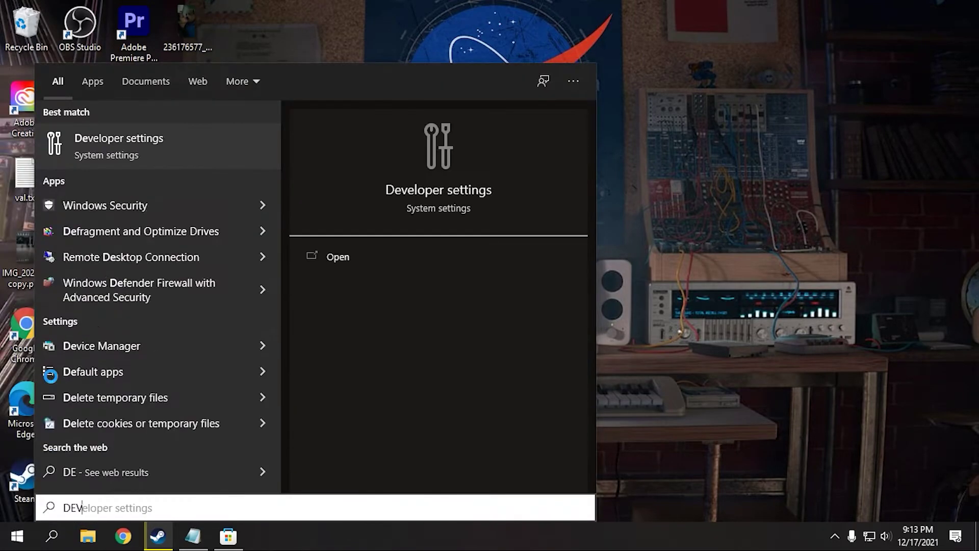
click(126, 138)
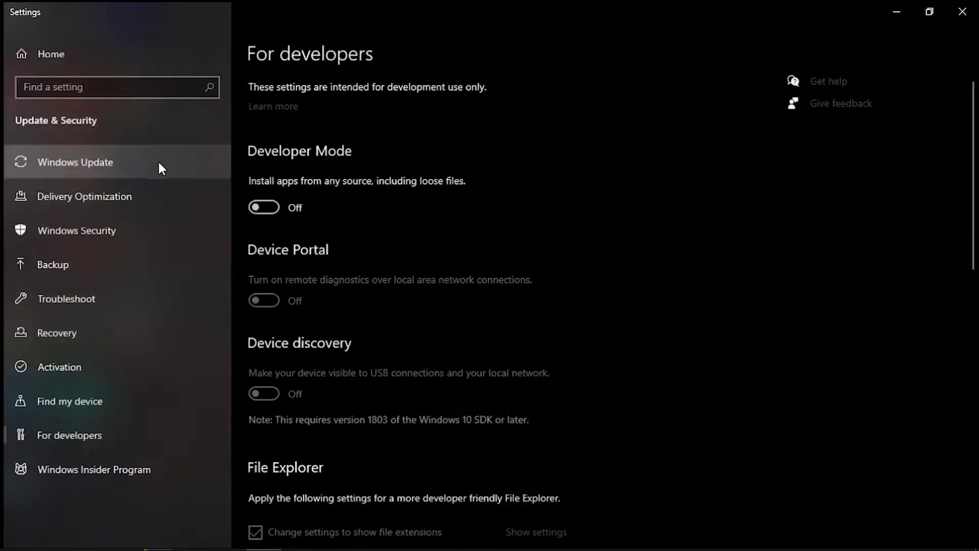
click(258, 208)
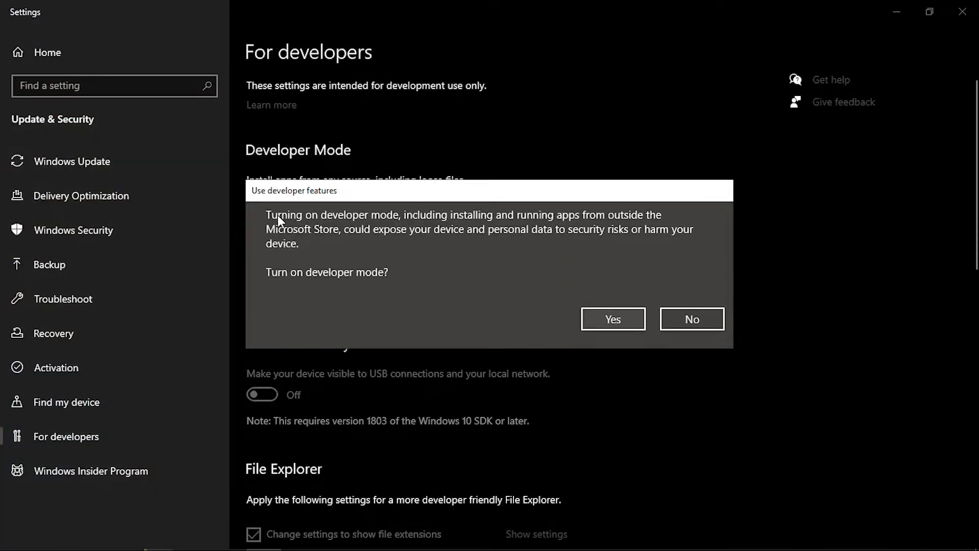
click(590, 328)
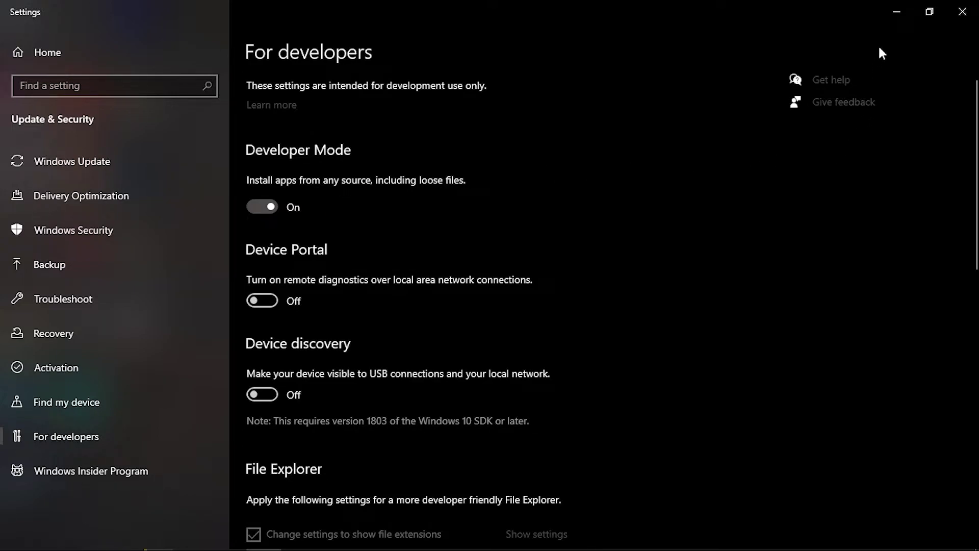
click(895, 12)
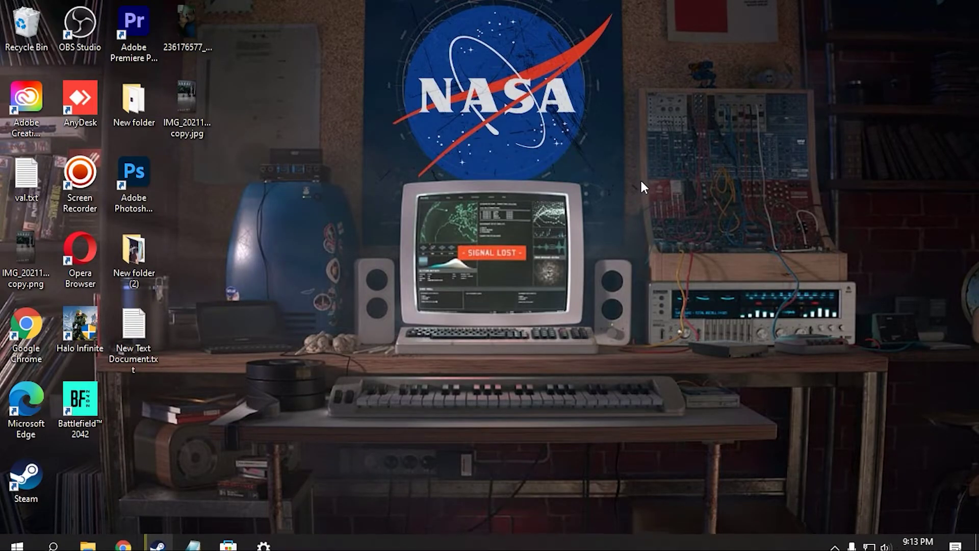
Launch Age of Empires IV from the Start menu's Recently added list.
key(super)
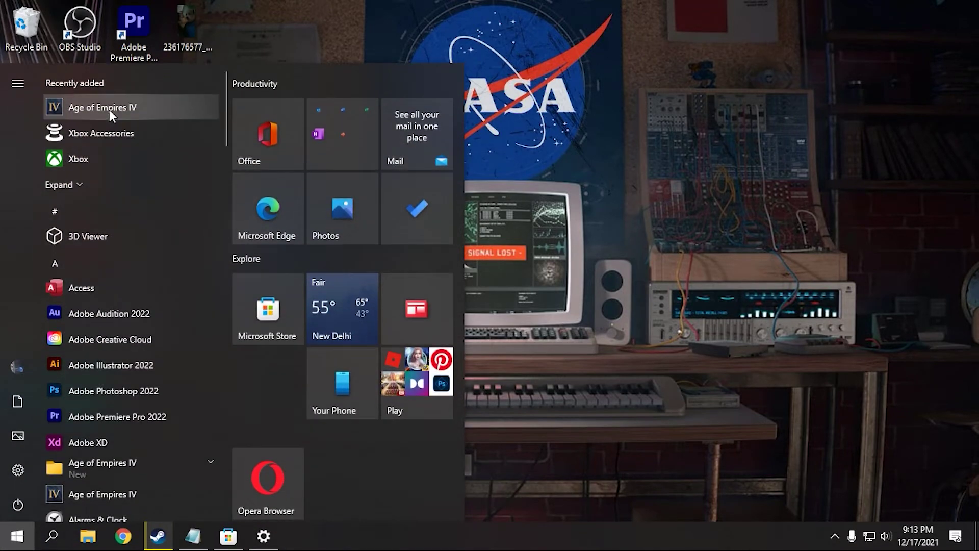
click(100, 106)
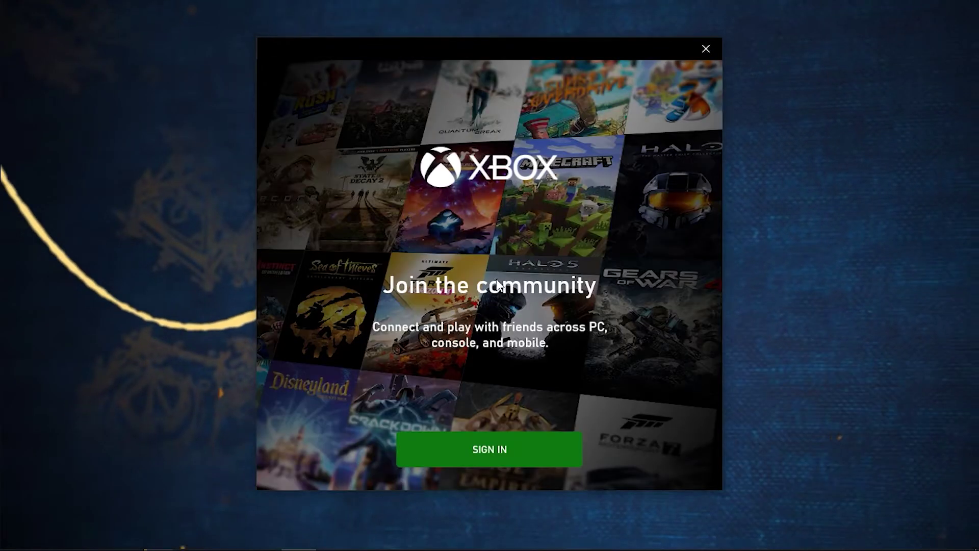
Sign in to Xbox with the Microsoft account and continue into Age of Empires IV.
click(496, 446)
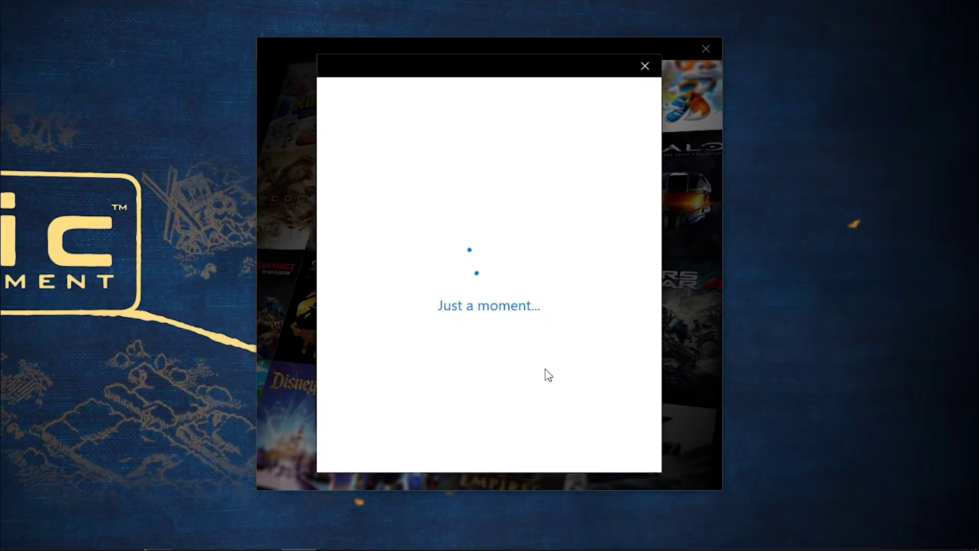
key(XF86AudioLowerVolume)
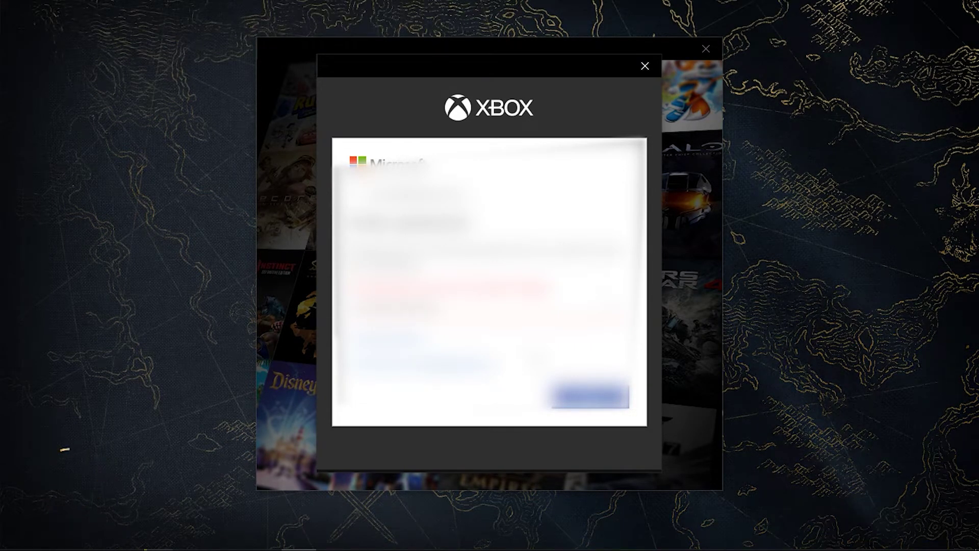
key(Return)
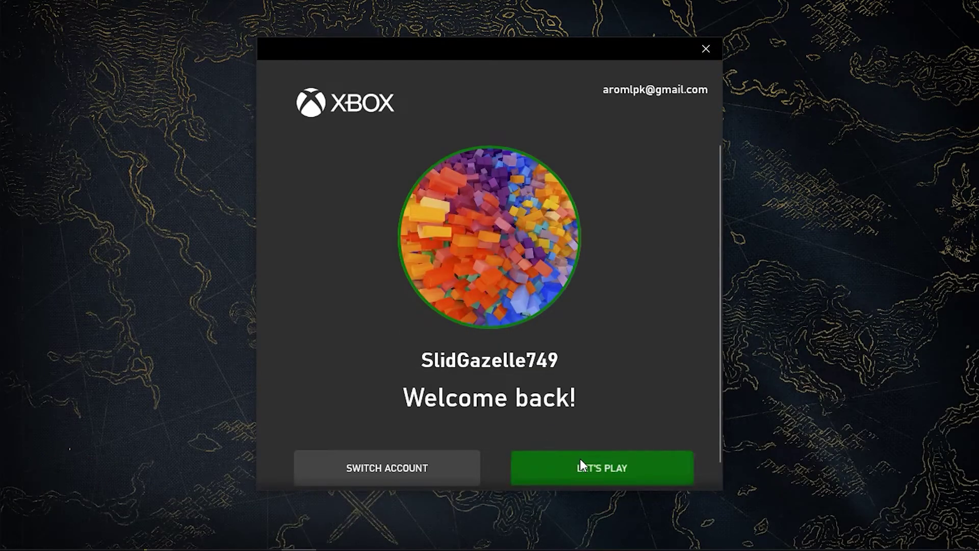
click(581, 464)
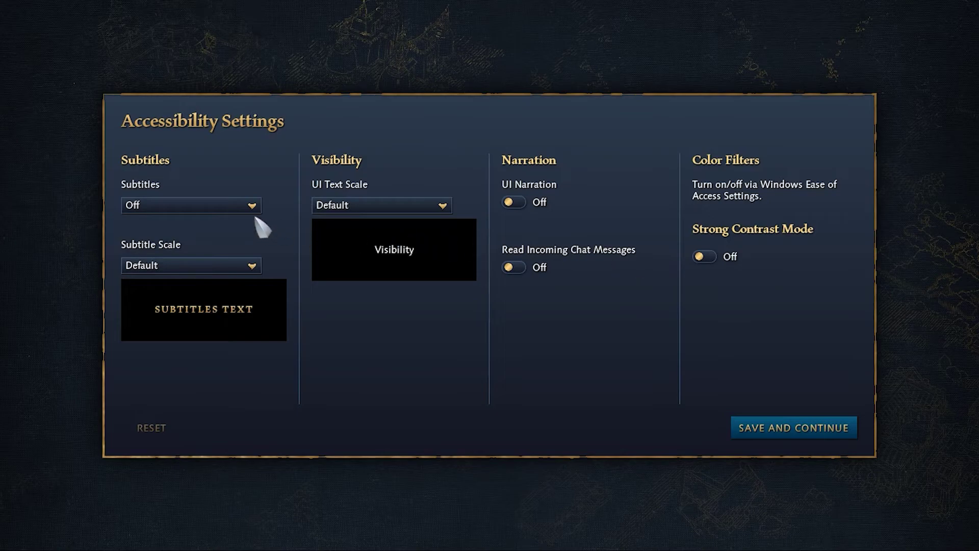
Keep Age of Empires IV subtitles Off and save the accessibility settings to begin the match.
click(252, 205)
click(250, 201)
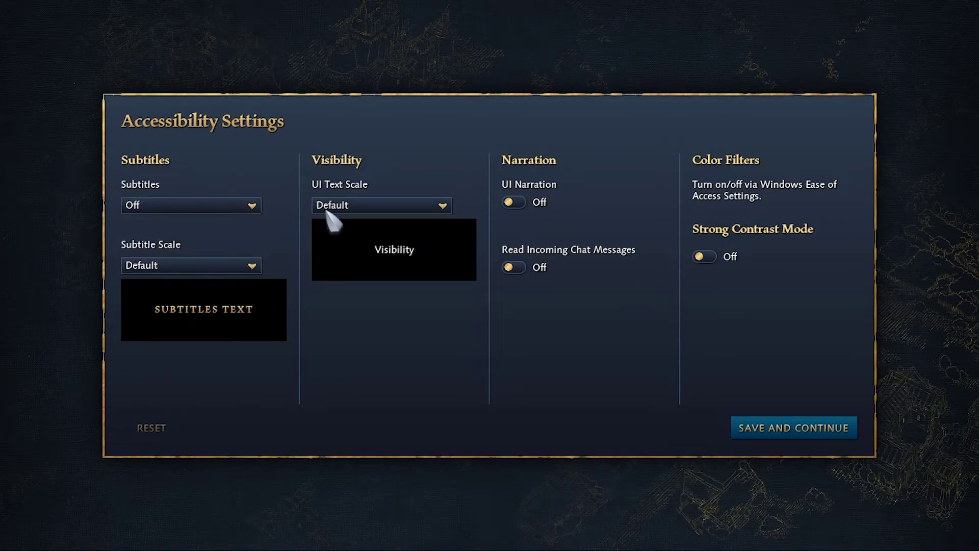
click(806, 427)
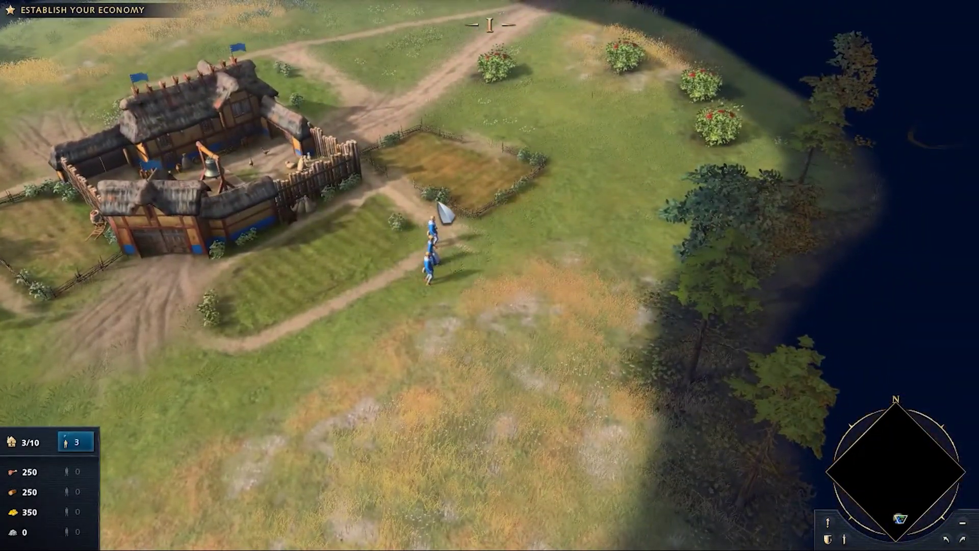
Box-select then deselect the three villagers, and pause the match to open Settings.
drag(391, 289, 281, 127)
click(435, 265)
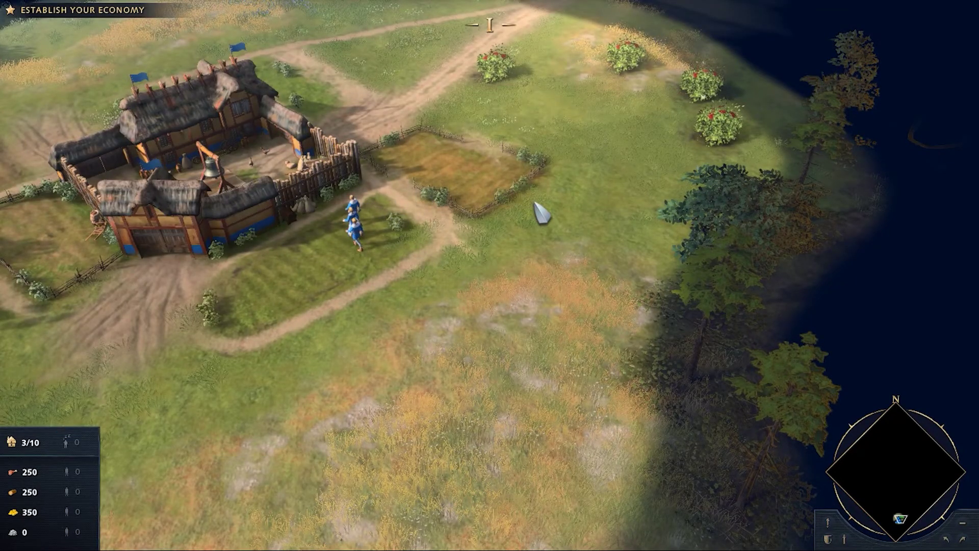
key(Escape)
click(525, 247)
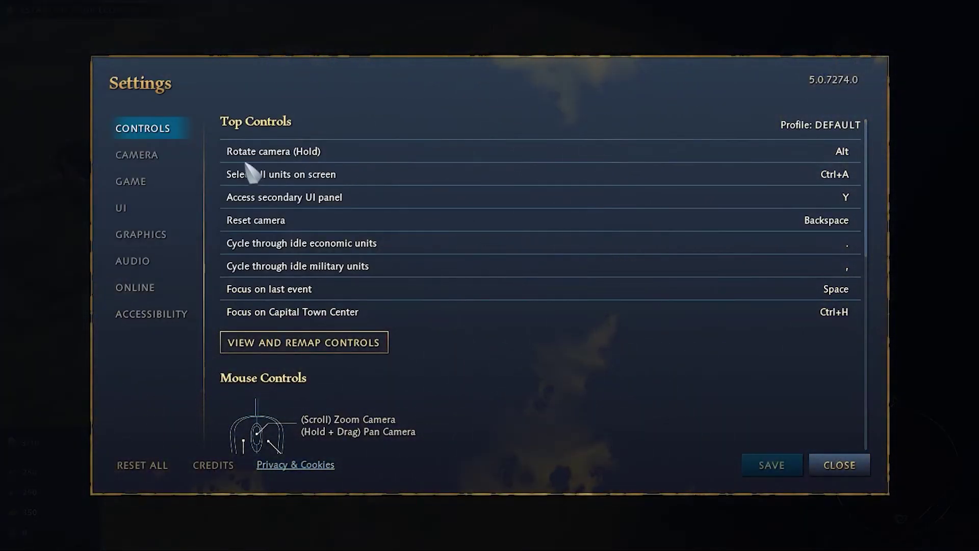
Look through the Graphics settings page, then close the Settings window.
click(157, 239)
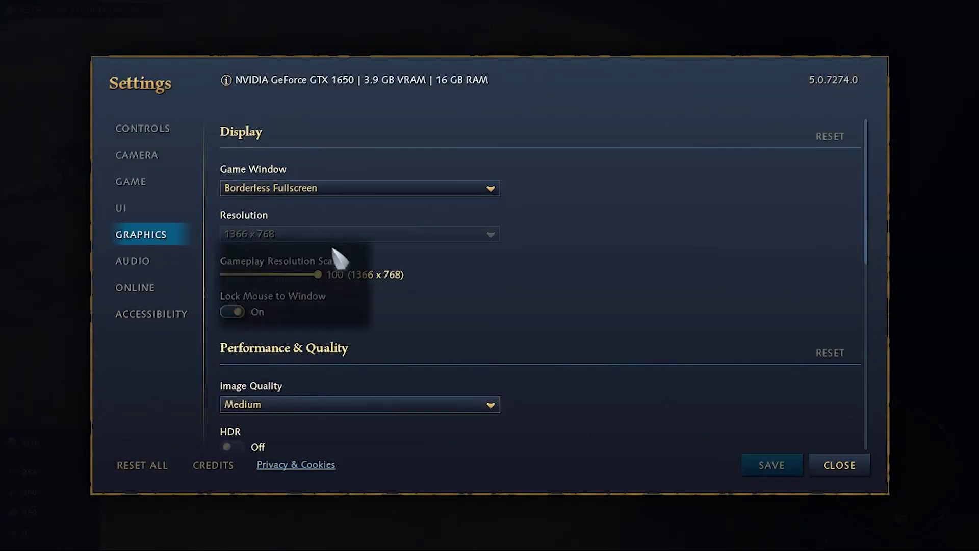
scroll(339, 258, down, 4)
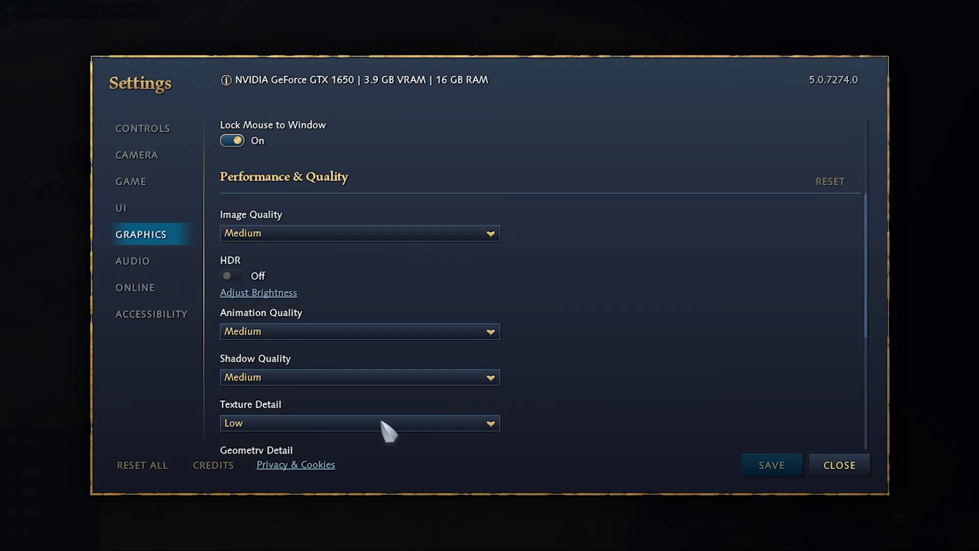
click(829, 462)
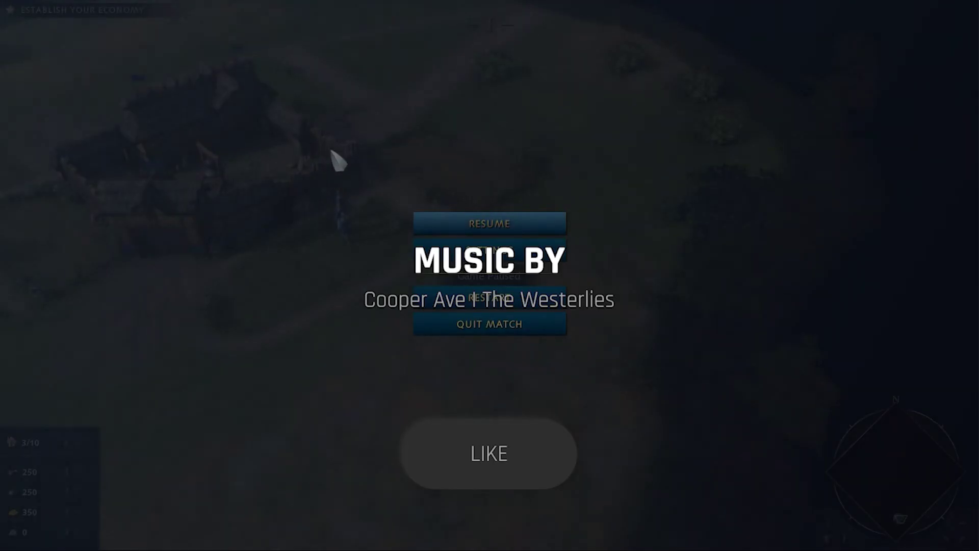
Resume the match and set the town centre's rally point on the field below it.
key(Escape)
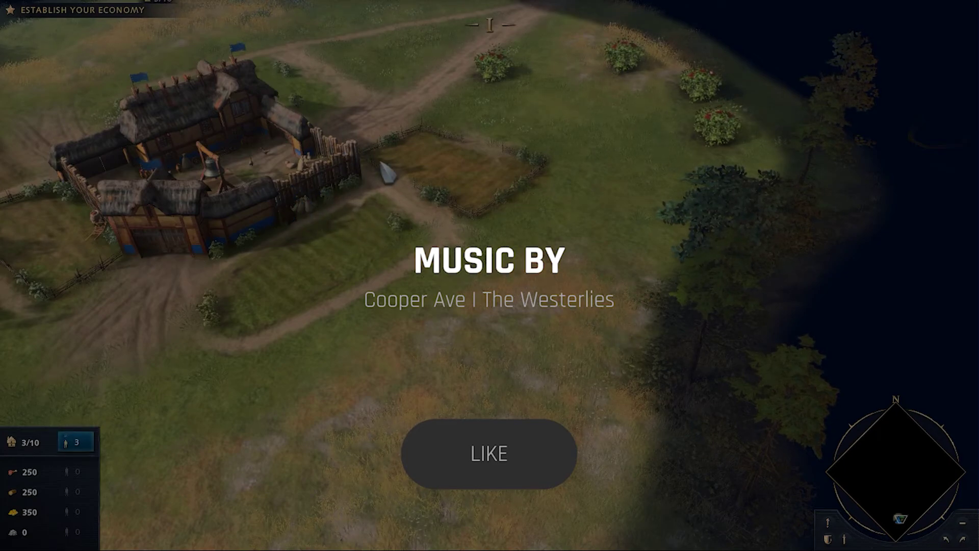
click(382, 164)
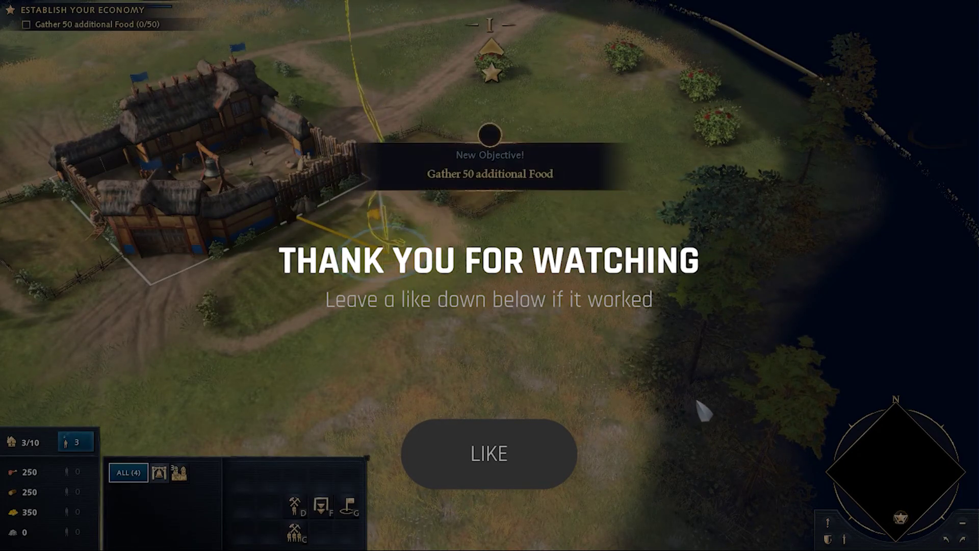
right_click(444, 398)
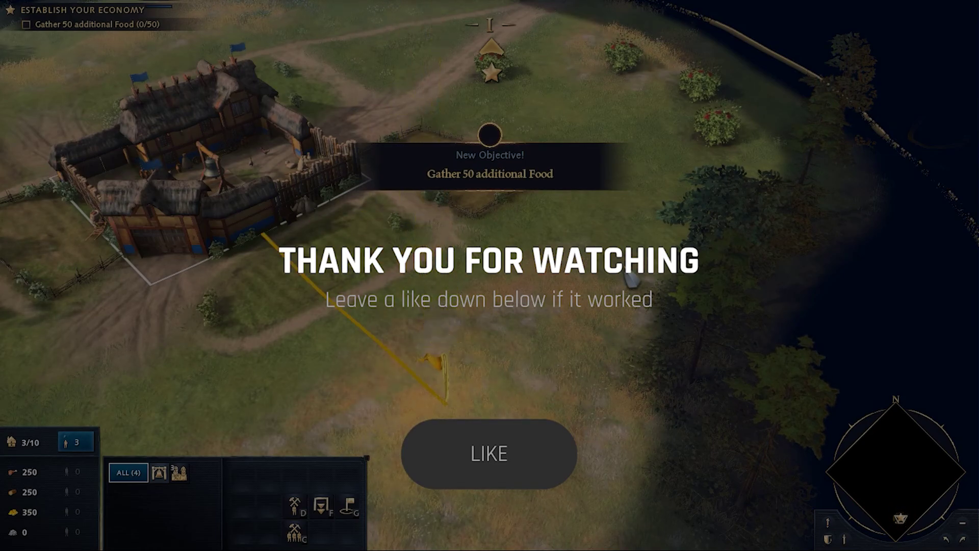